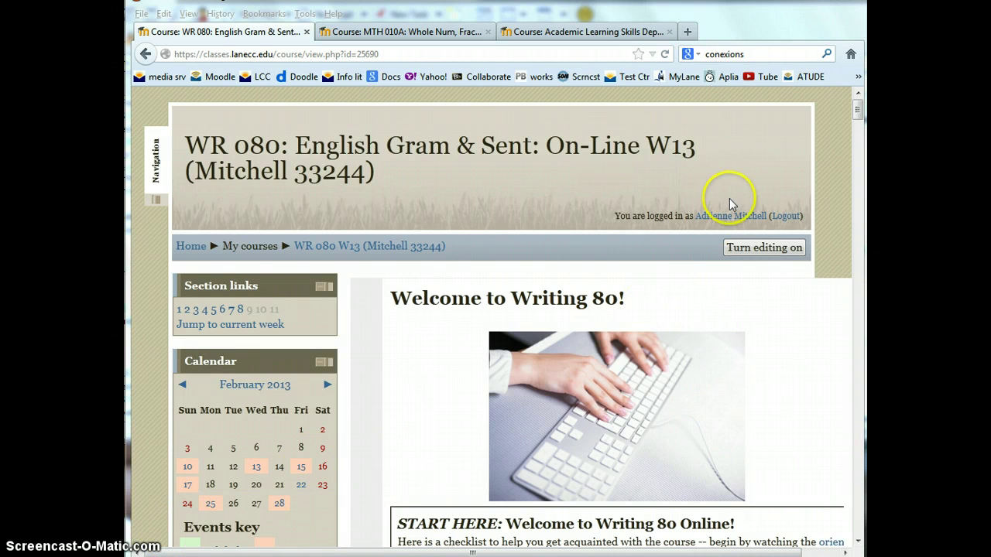
# - Examine how the weekly sections of the WR 080 course group their items under Lessons, Assignments and Resources labels
pyautogui.moveTo(860, 109); pyautogui.dragTo(858, 183)
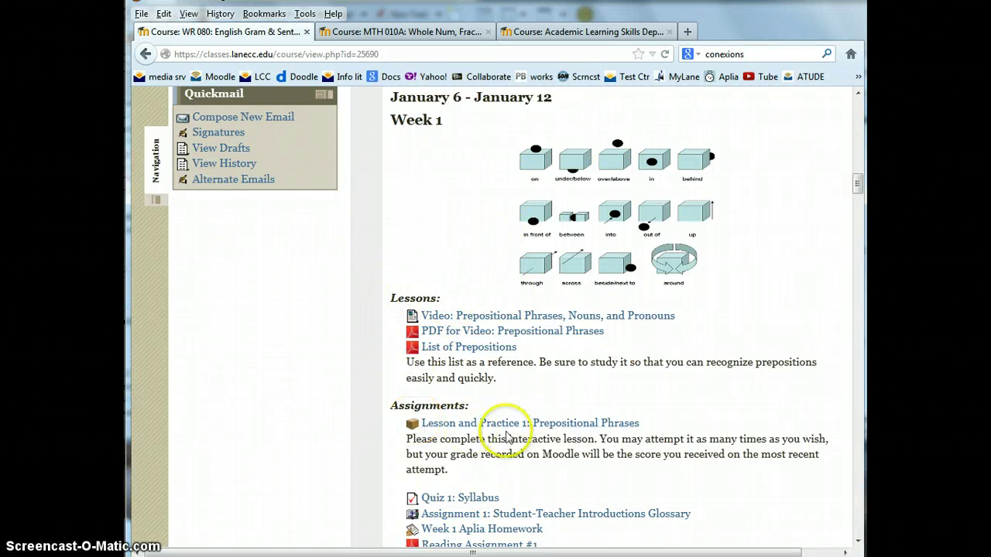
pyautogui.moveTo(858, 183); pyautogui.dragTo(858, 195)
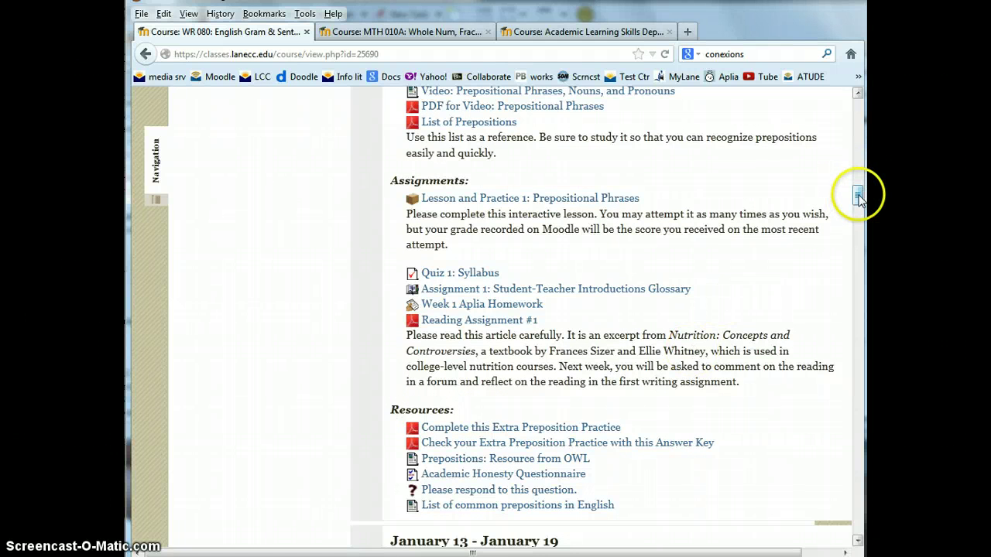
pyautogui.moveTo(858, 196); pyautogui.dragTo(860, 258)
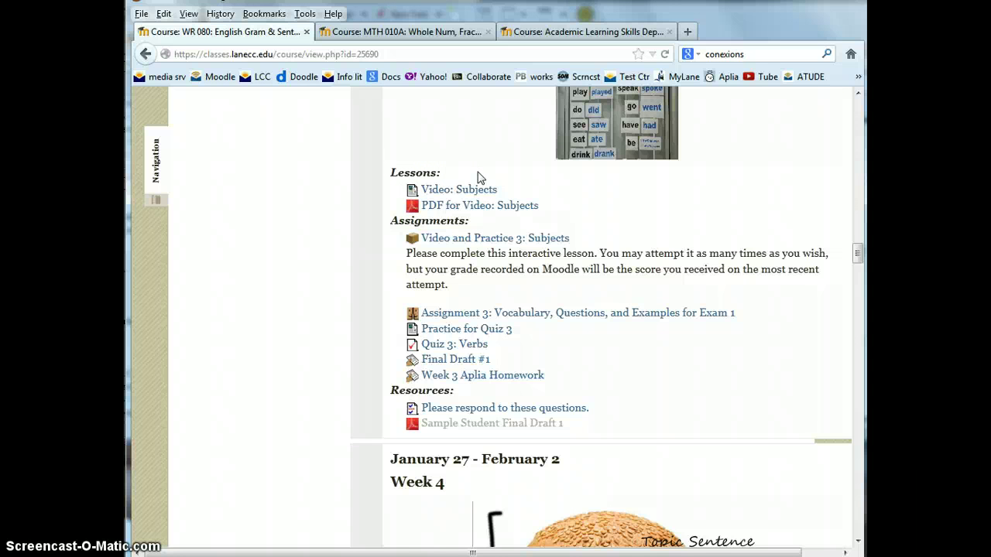
# - Switch to the Academic Learning Skills Department course and add a new Label resource to its first section
pyautogui.click(624, 34)
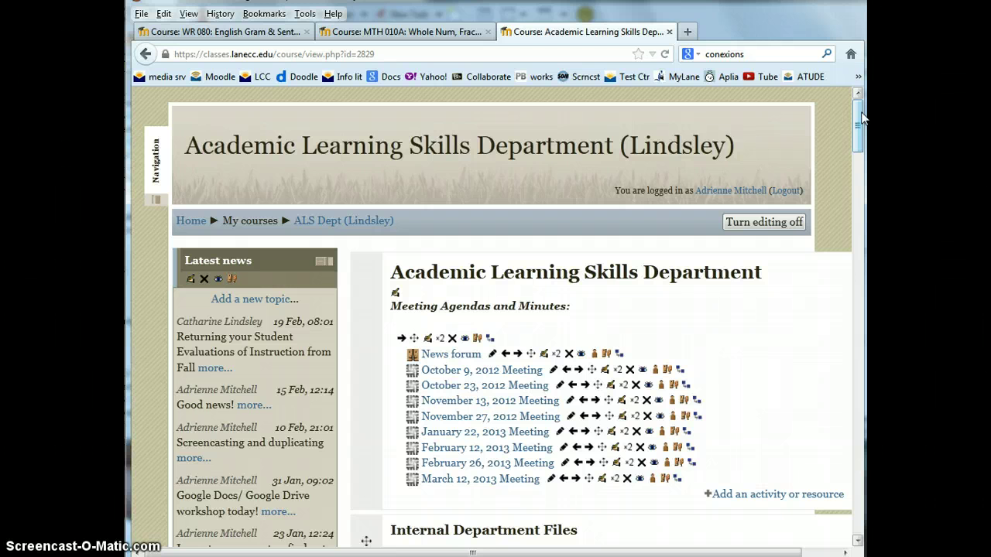
pyautogui.moveTo(863, 117); pyautogui.dragTo(864, 130)
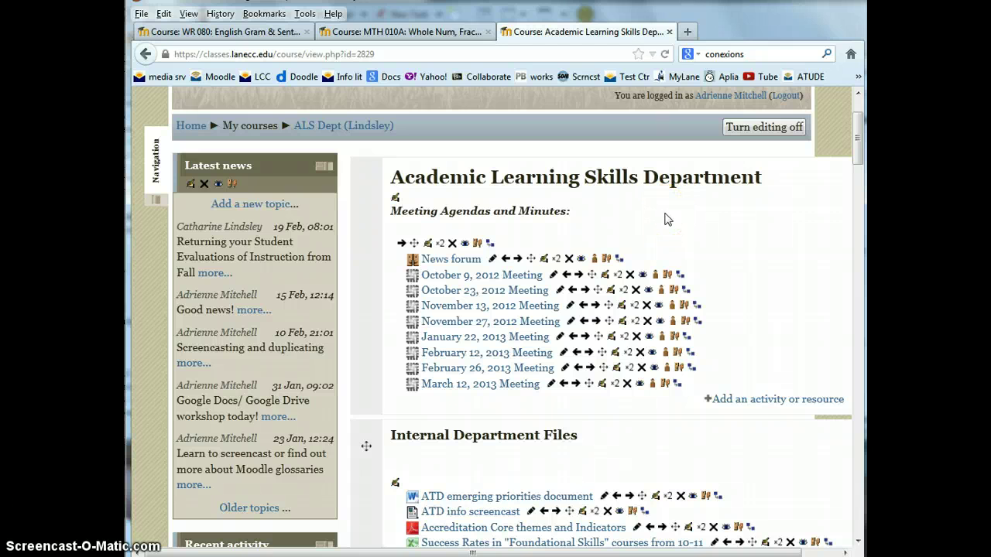
pyautogui.click(775, 403)
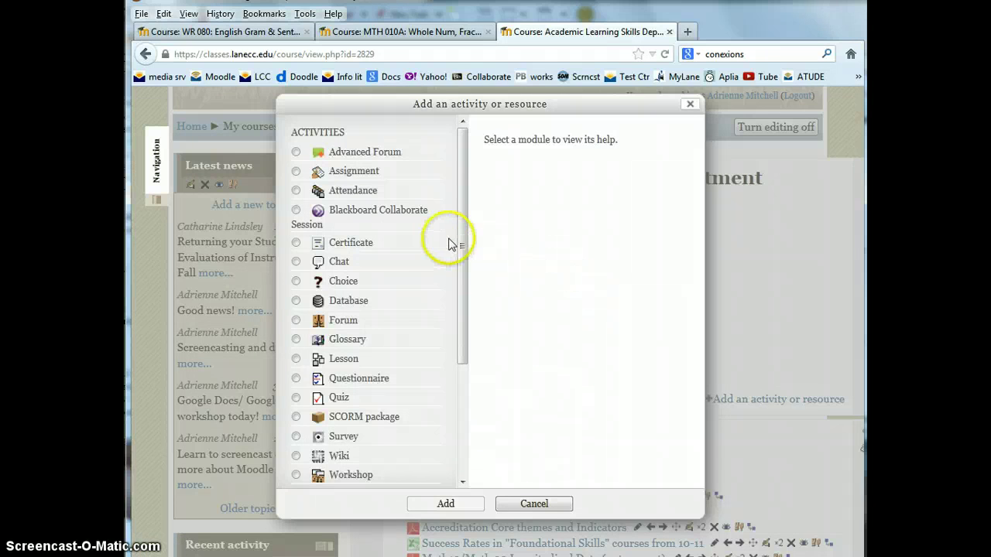
pyautogui.moveTo(464, 237); pyautogui.dragTo(470, 347)
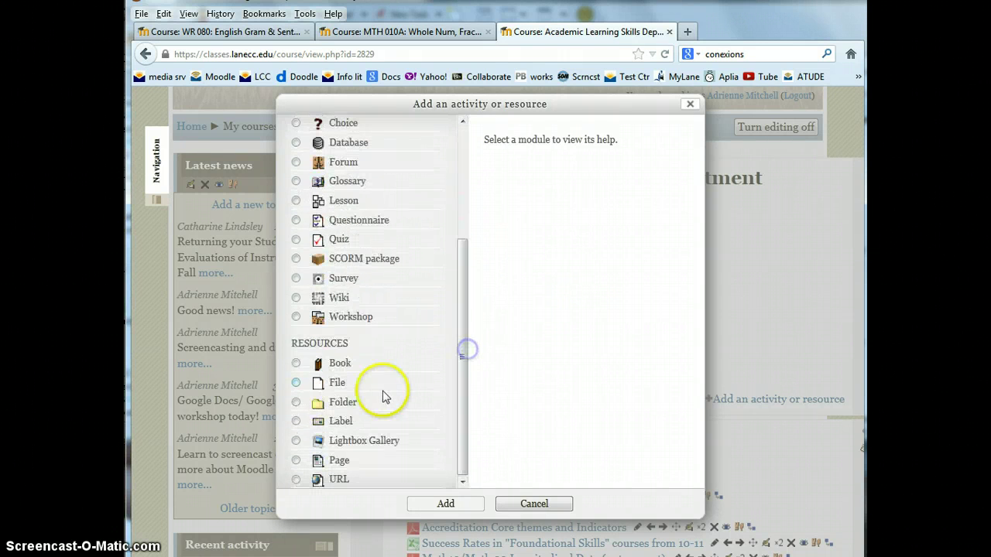
pyautogui.click(296, 421)
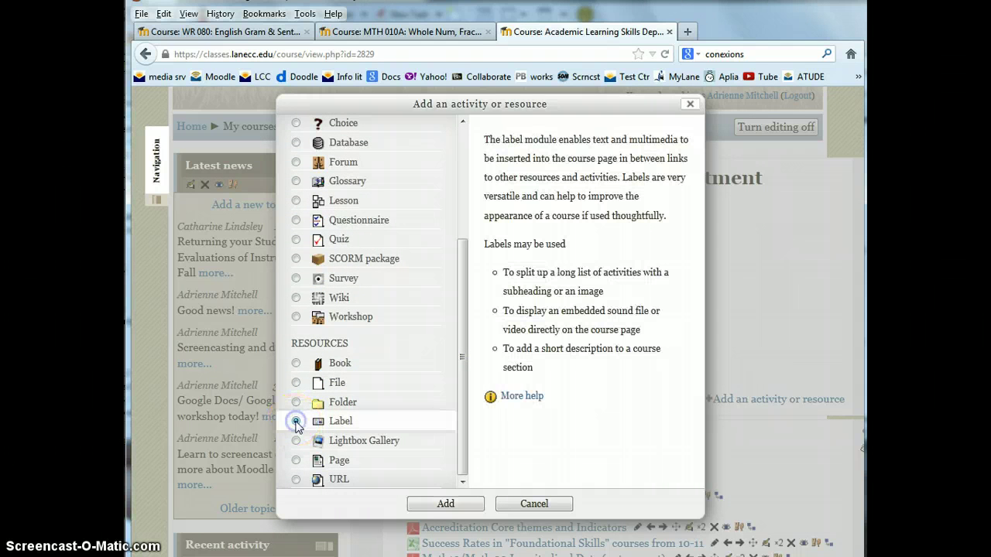
pyautogui.click(449, 504)
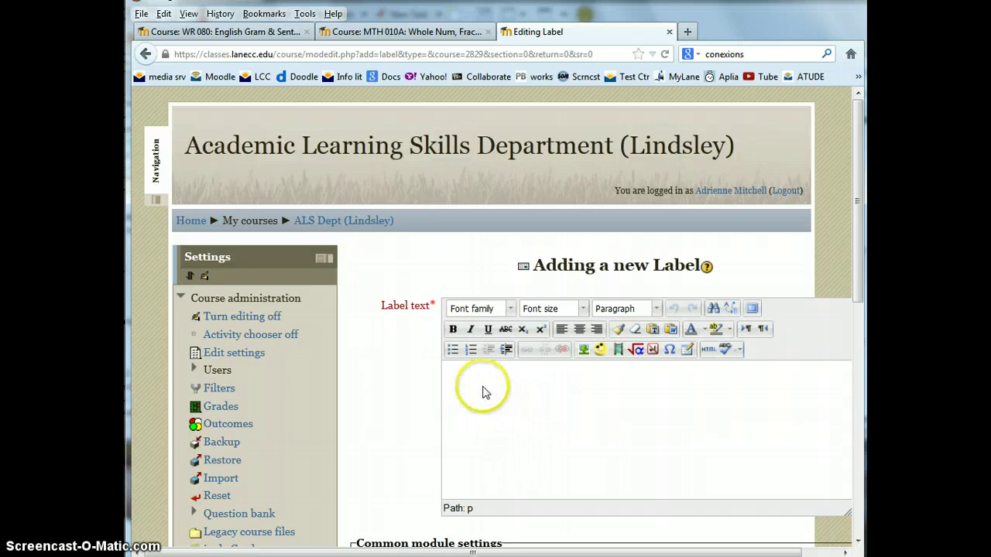
# - Enter "Fall:" in bold italics as the label text and save it, returning to the course
pyautogui.click(453, 329)
pyautogui.click(470, 329)
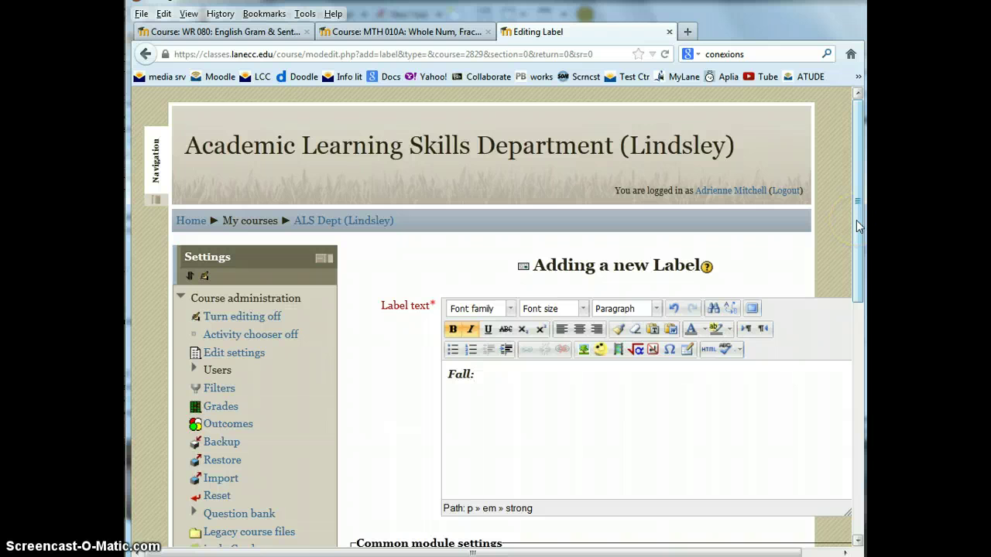
pyautogui.moveTo(857, 223); pyautogui.dragTo(857, 410)
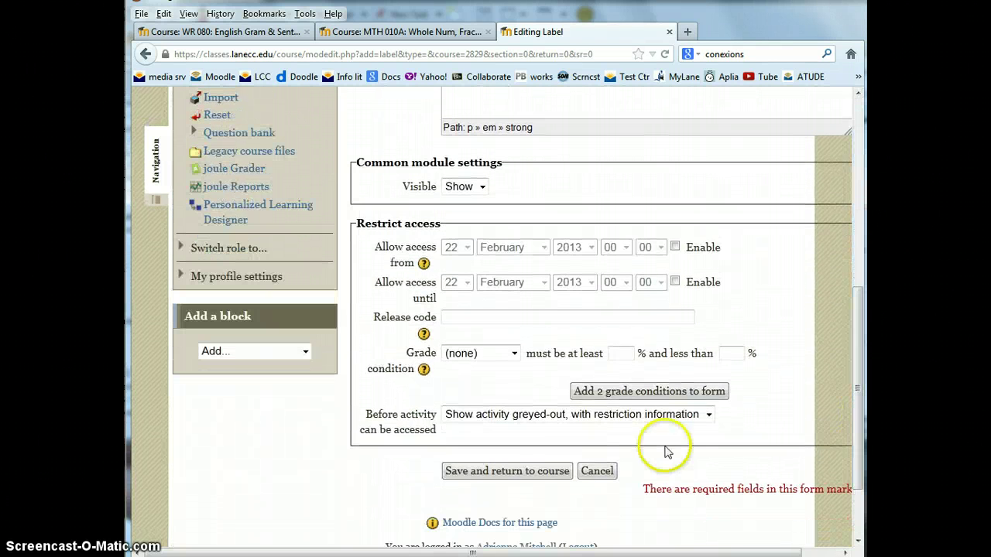
pyautogui.click(529, 474)
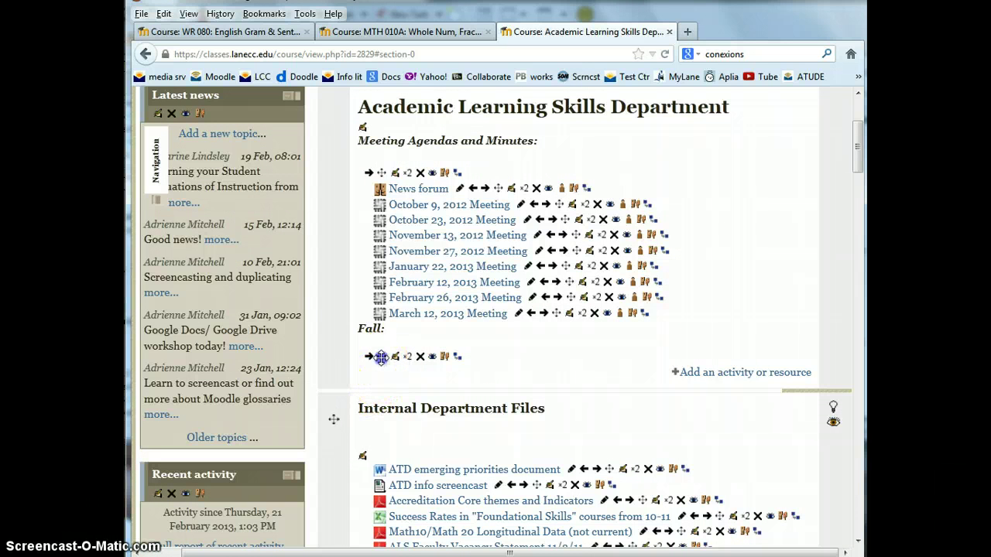
# - Move the Fall label directly above the October 9, 2012 Meeting and indent the four October and November 2012 meetings one level
pyautogui.moveTo(381, 357); pyautogui.dragTo(378, 179)
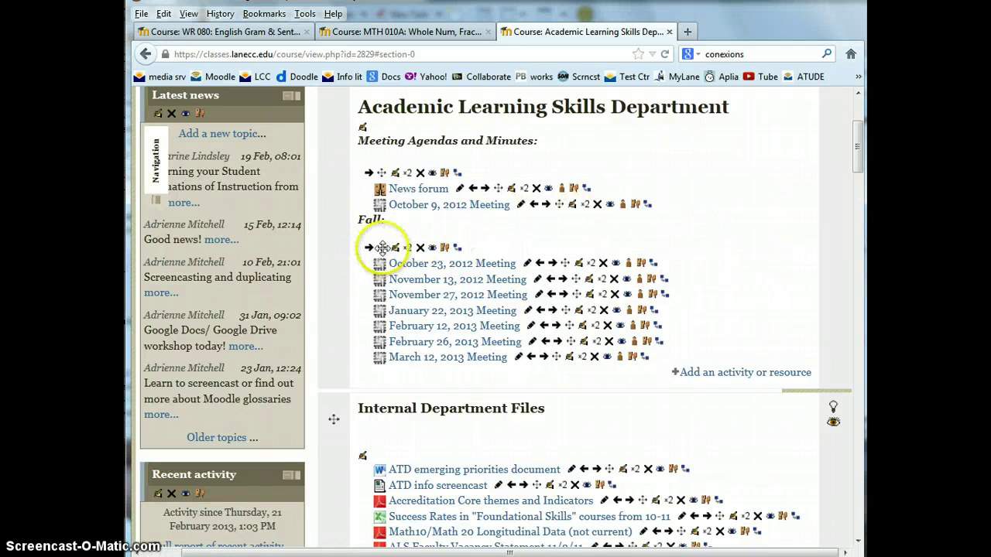
pyautogui.moveTo(382, 247); pyautogui.dragTo(379, 196)
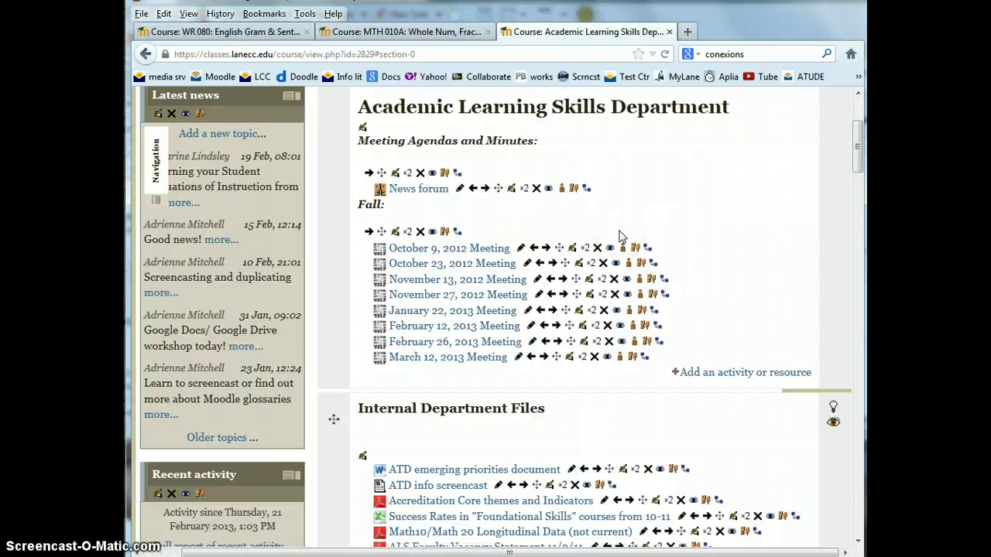
pyautogui.click(548, 250)
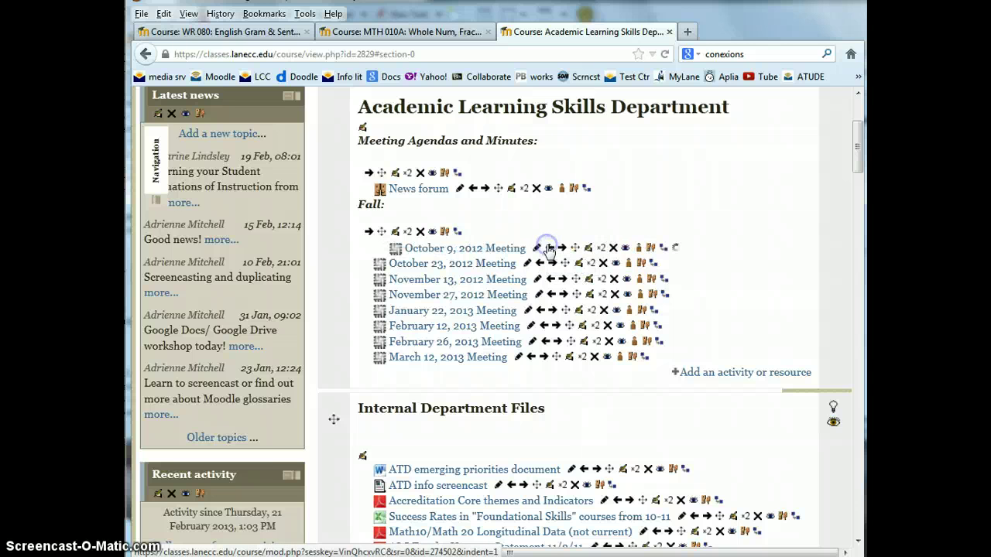
pyautogui.click(554, 263)
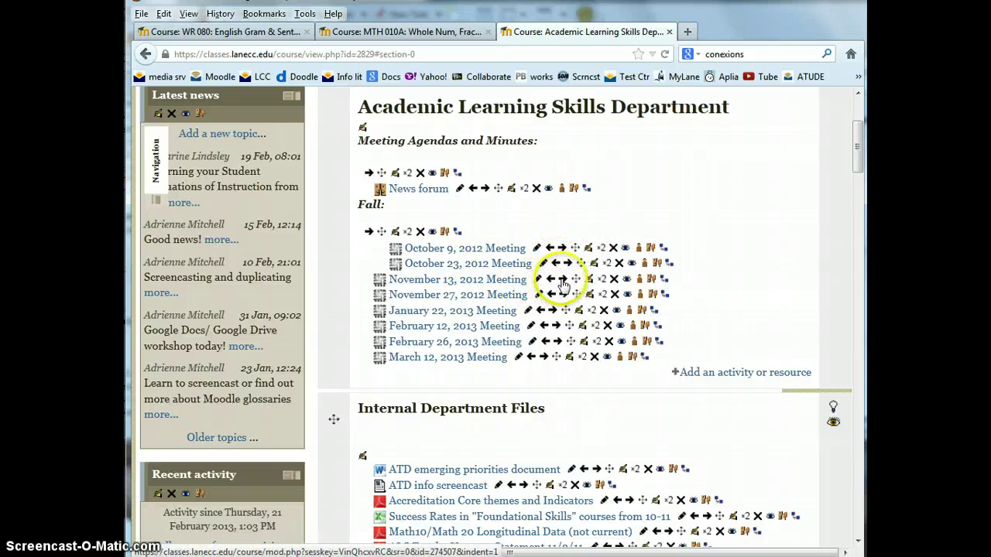
pyautogui.click(562, 279)
pyautogui.click(556, 295)
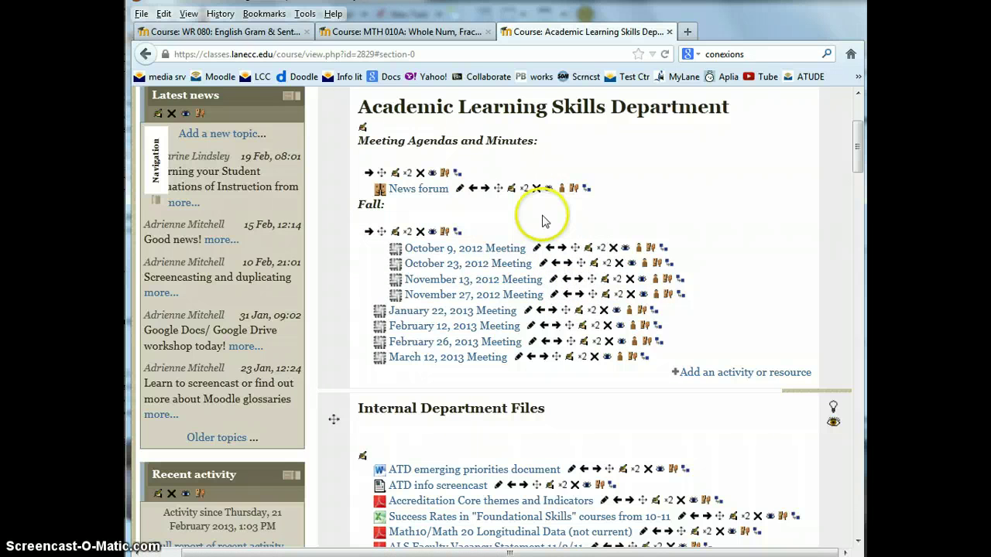
# - Duplicate the Fall label and confirm the duplication
pyautogui.click(408, 234)
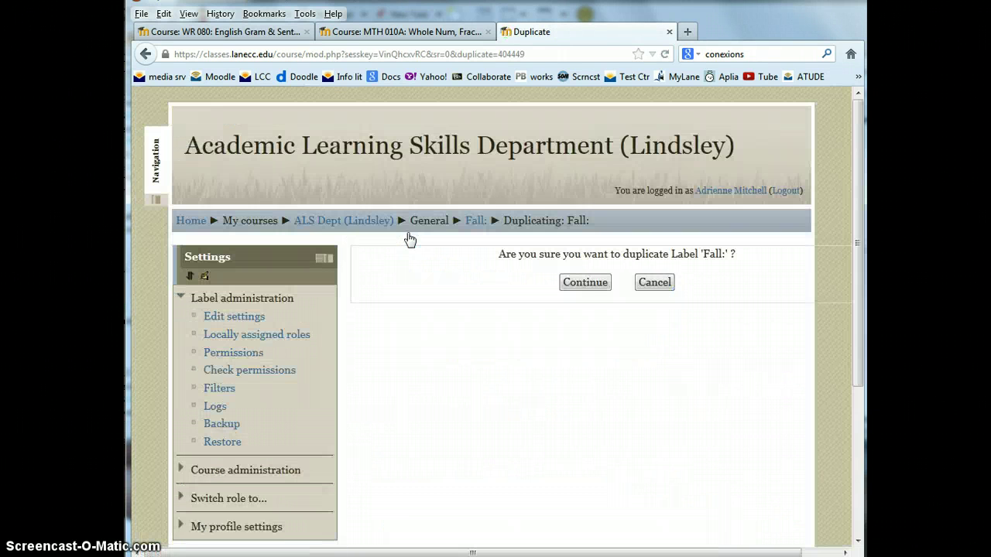
pyautogui.click(586, 283)
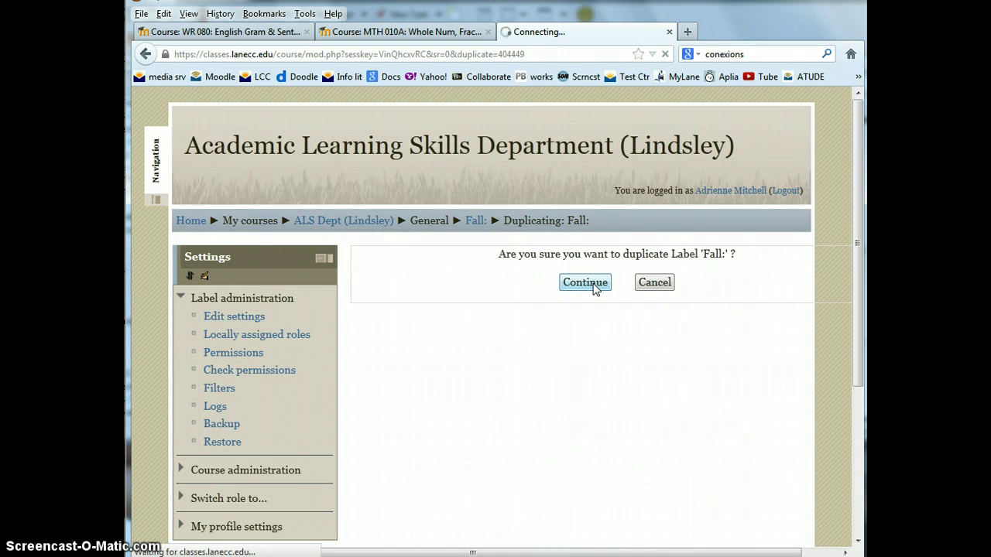
pyautogui.click(655, 359)
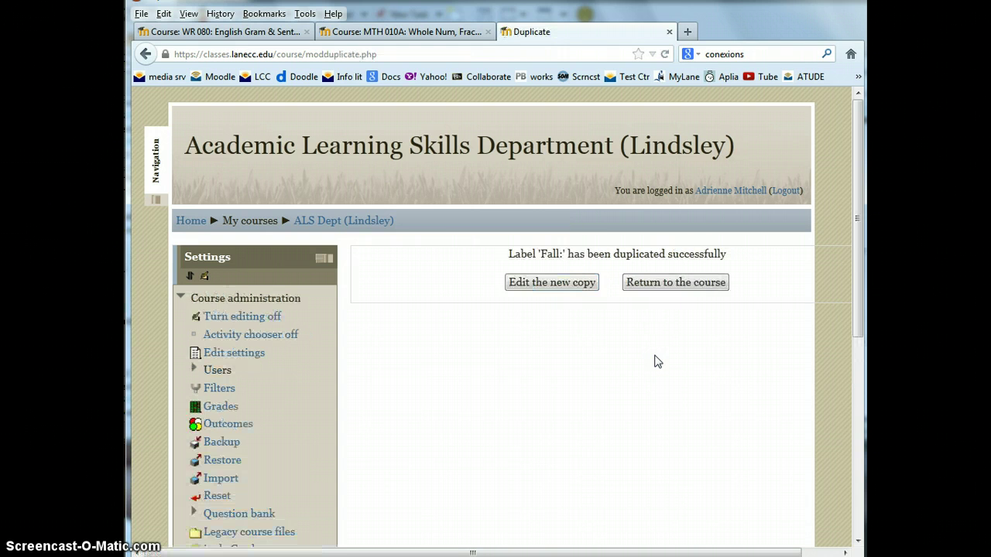
# - Edit the new copy of the label to read "Winter:" and save it, returning to the course
pyautogui.click(562, 285)
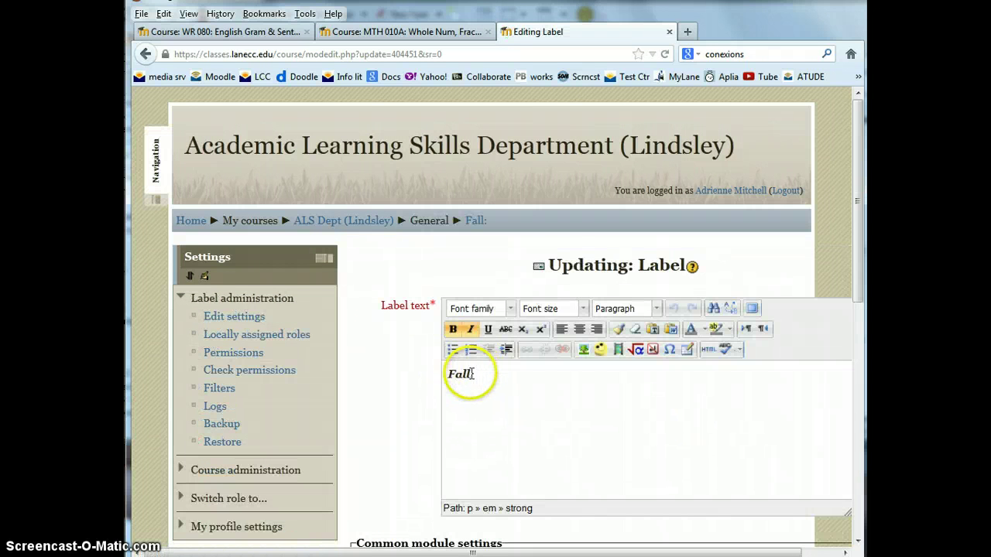
pyautogui.moveTo(469, 374); pyautogui.dragTo(447, 380)
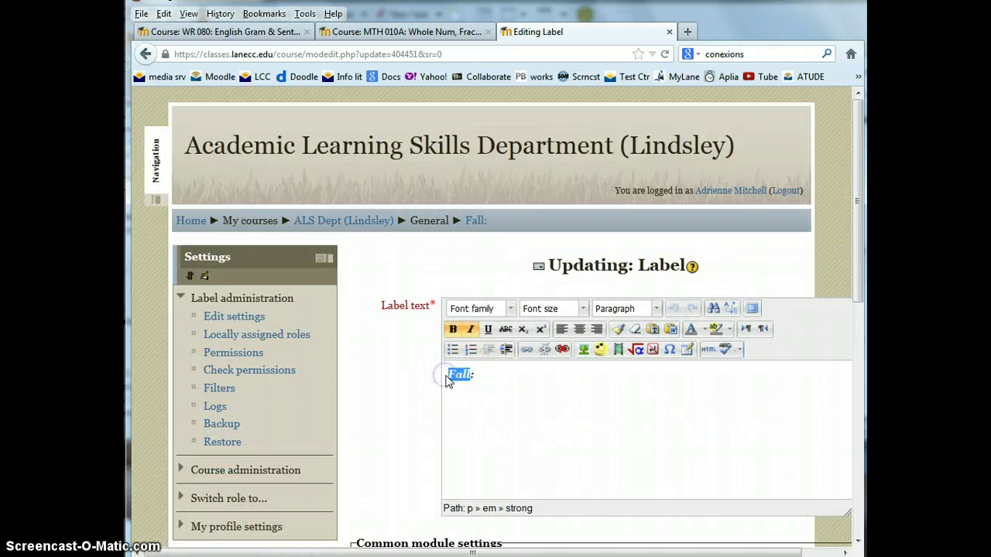
pyautogui.write('Winter:')
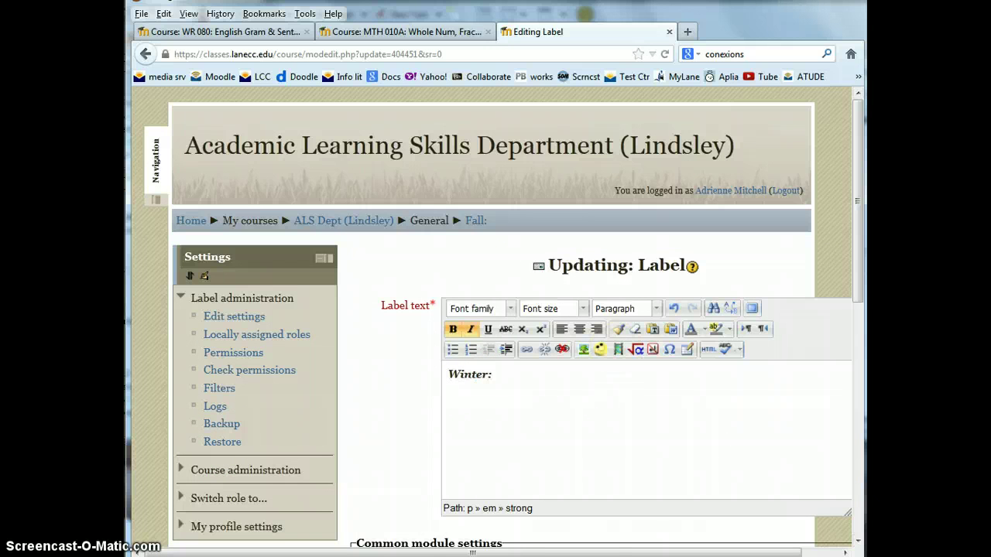
pyautogui.moveTo(862, 261); pyautogui.dragTo(864, 434)
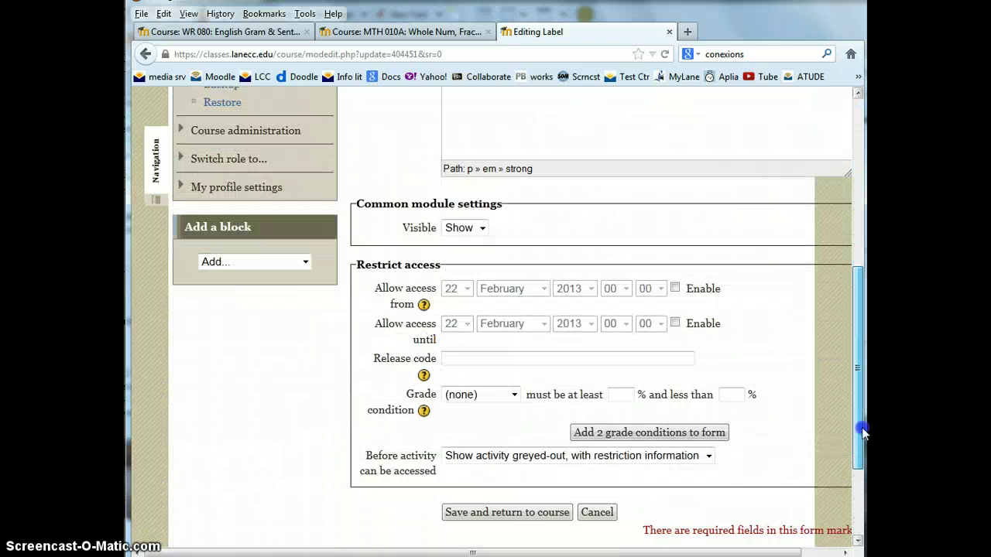
pyautogui.click(507, 515)
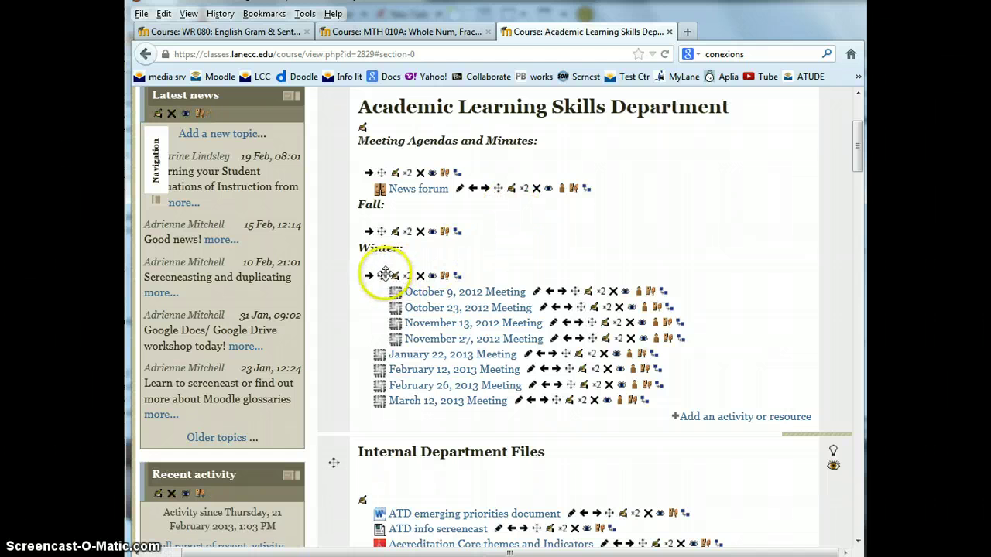
# - Move the Winter label directly above the January 22, 2013 Meeting and indent the four January to March 2013 meetings one level
pyautogui.moveTo(381, 275); pyautogui.dragTo(373, 336)
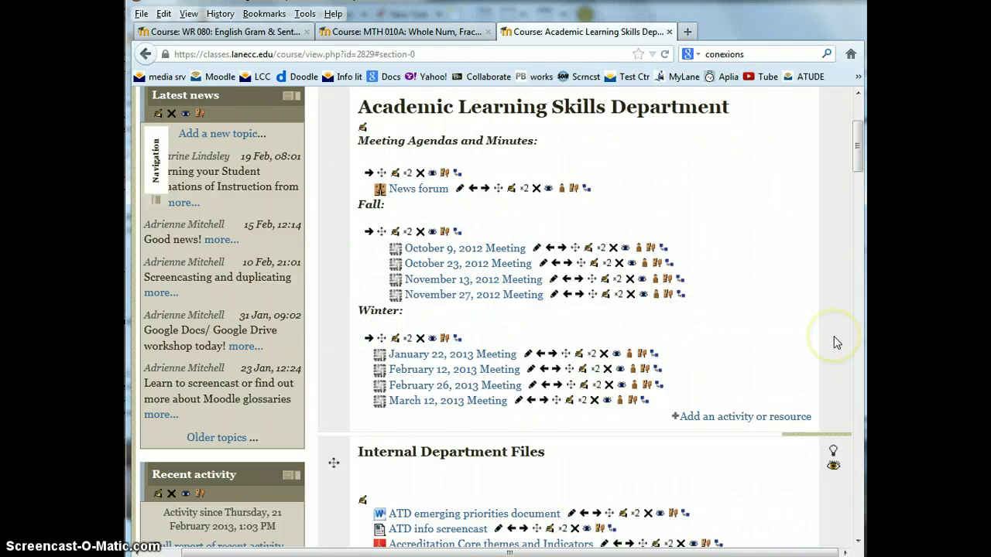
pyautogui.click(553, 354)
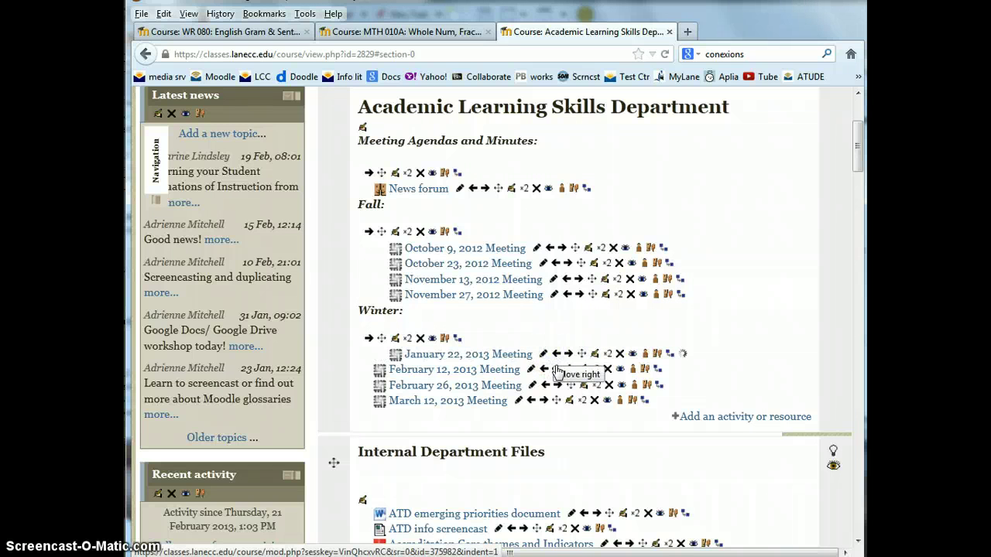
pyautogui.click(557, 370)
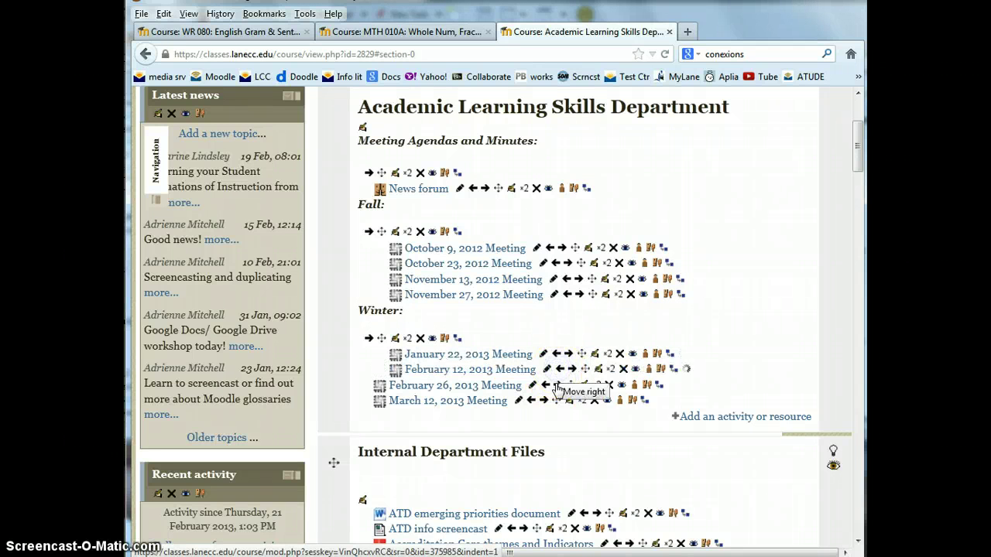
pyautogui.click(556, 385)
pyautogui.click(544, 401)
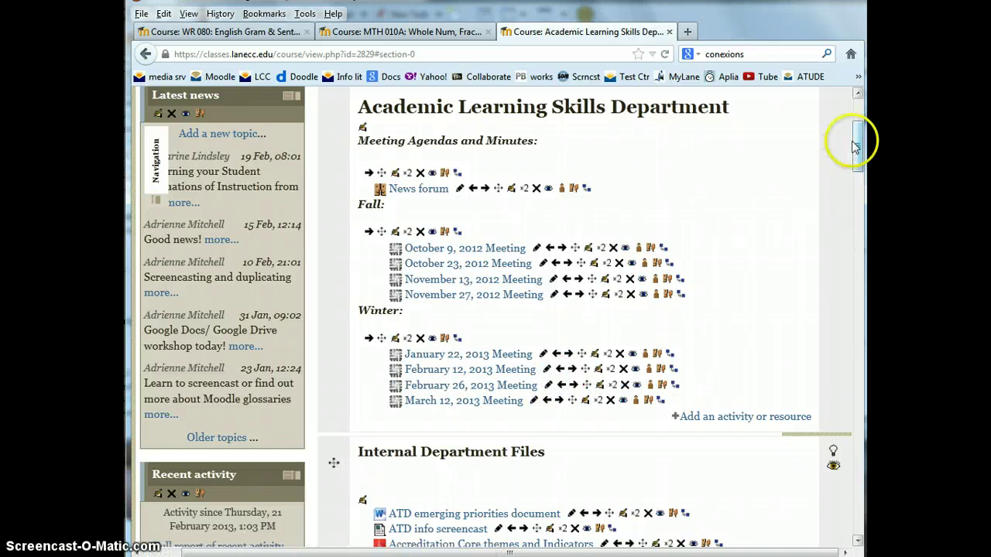
# - Turn off course editing and review the meeting list grouped under the Fall and Winter labels
pyautogui.moveTo(857, 143); pyautogui.dragTo(858, 122)
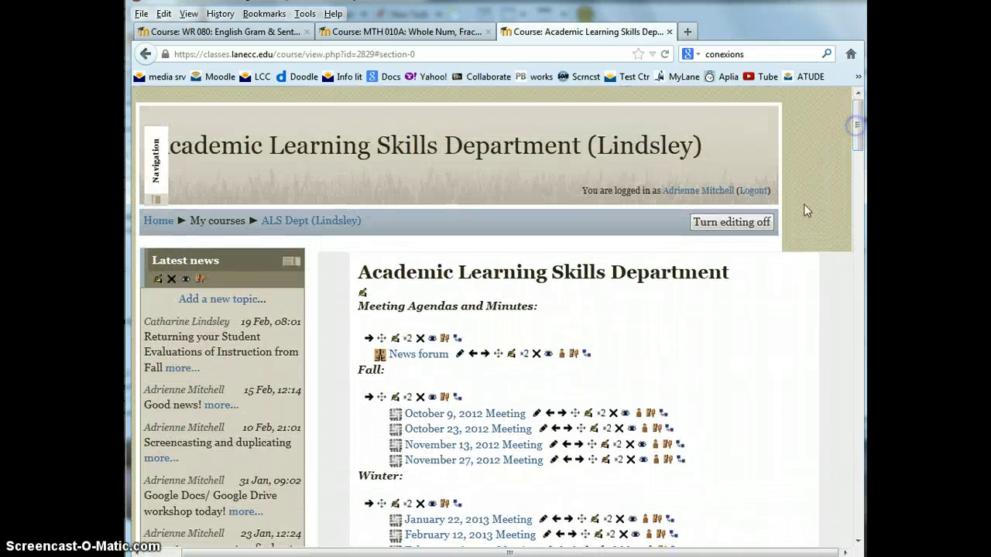
pyautogui.click(749, 223)
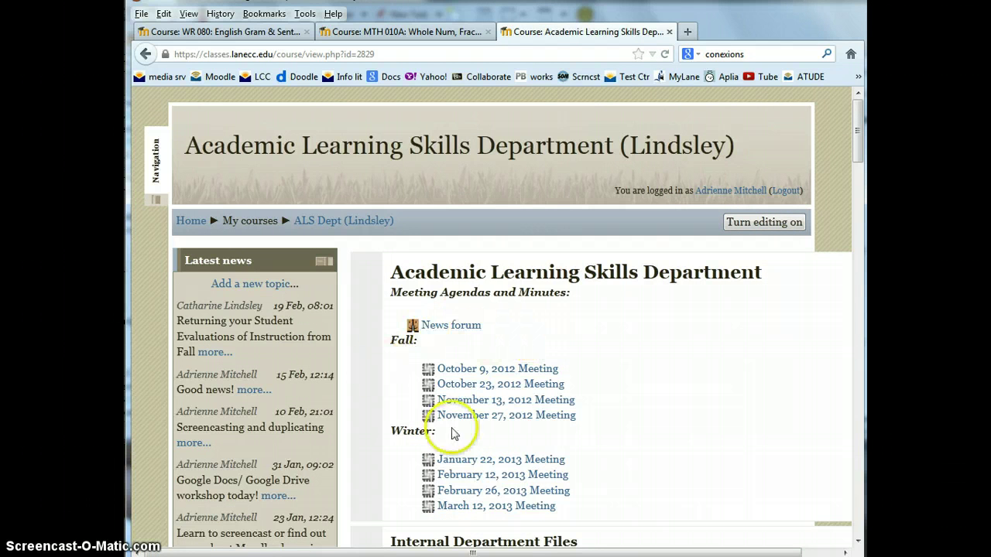
pyautogui.moveTo(858, 121); pyautogui.dragTo(863, 141)
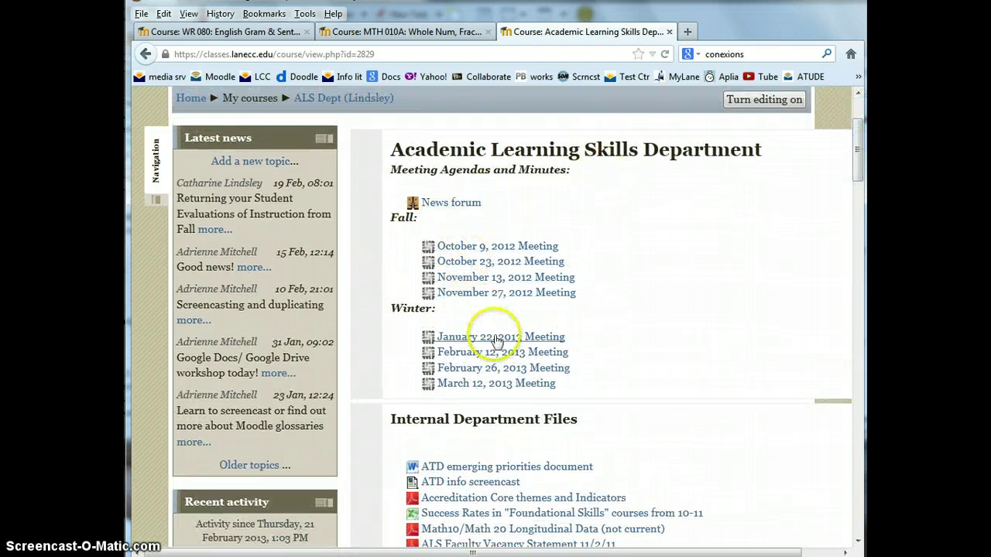